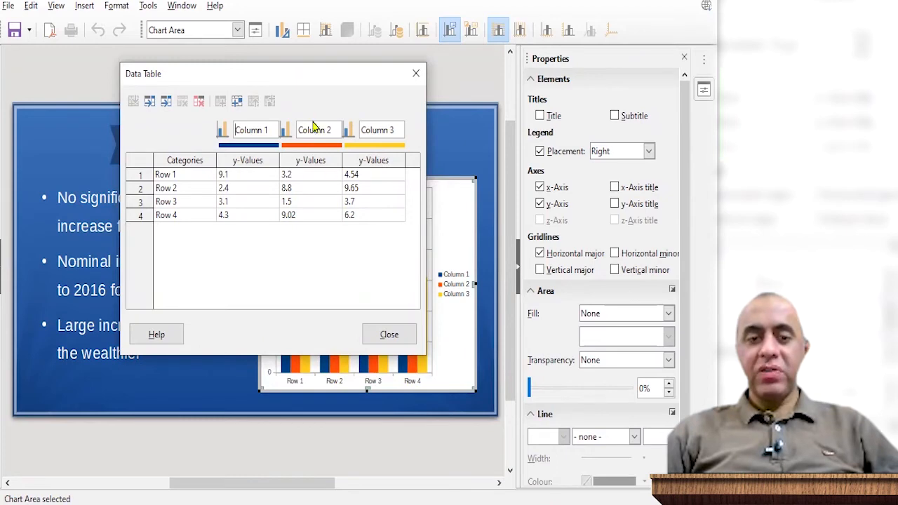
Delete the Column 3 series from the chart's data table
{"action": "left_click", "coordinate": [384, 126]}
{"action": "left_click_drag", "start_coordinate": [396, 127], "coordinate": [375, 135]}
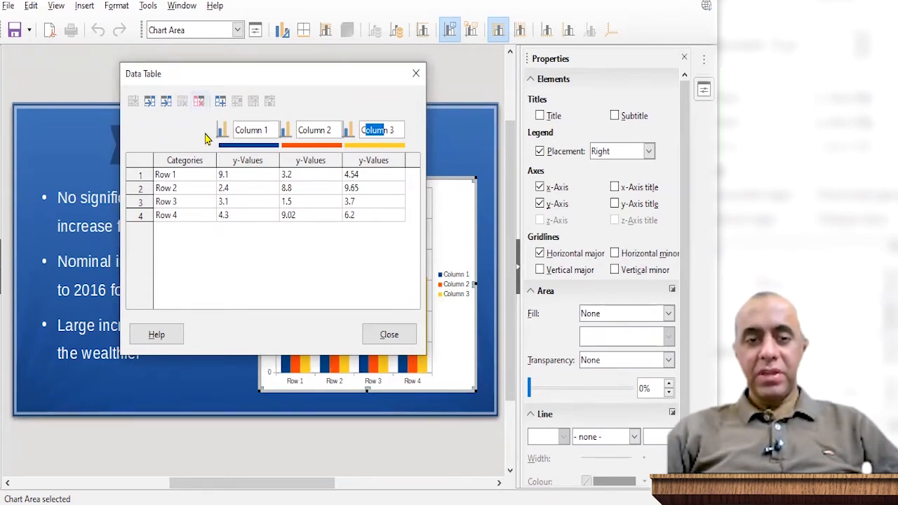
{"action": "left_click", "coordinate": [367, 130]}
{"action": "mouse_move", "coordinate": [372, 129]}
{"action": "left_mouse_down"}
{"action": "mouse_move", "coordinate": [391, 128]}
{"action": "mouse_move", "coordinate": [379, 131]}
{"action": "left_mouse_up"}
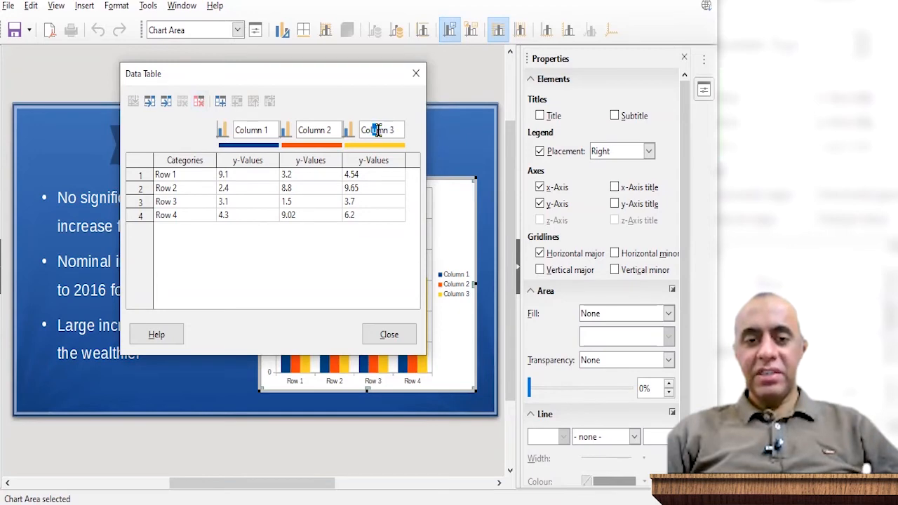
{"action": "left_click", "coordinate": [198, 102]}
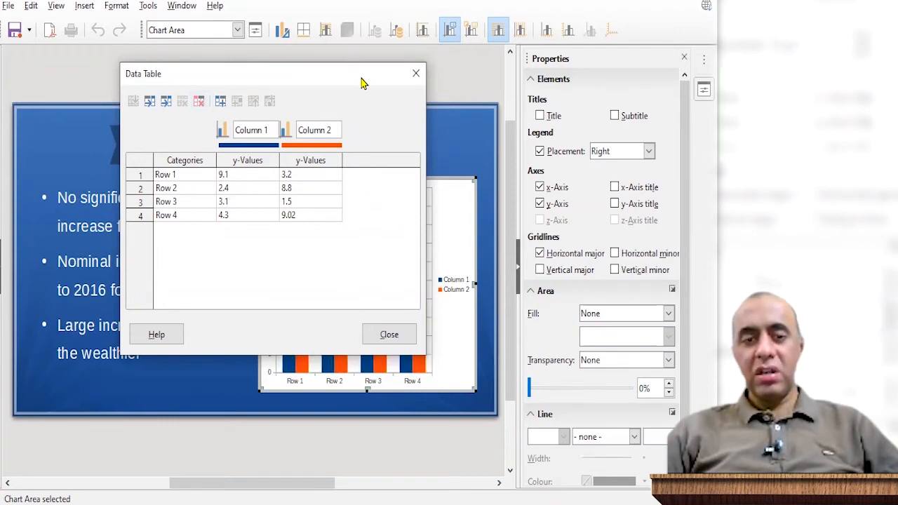
Move the data table clear of the chart and rename the two remaining series Middle Class and Upper Class
{"action": "left_click_drag", "start_coordinate": [370, 83], "coordinate": [188, 100]}
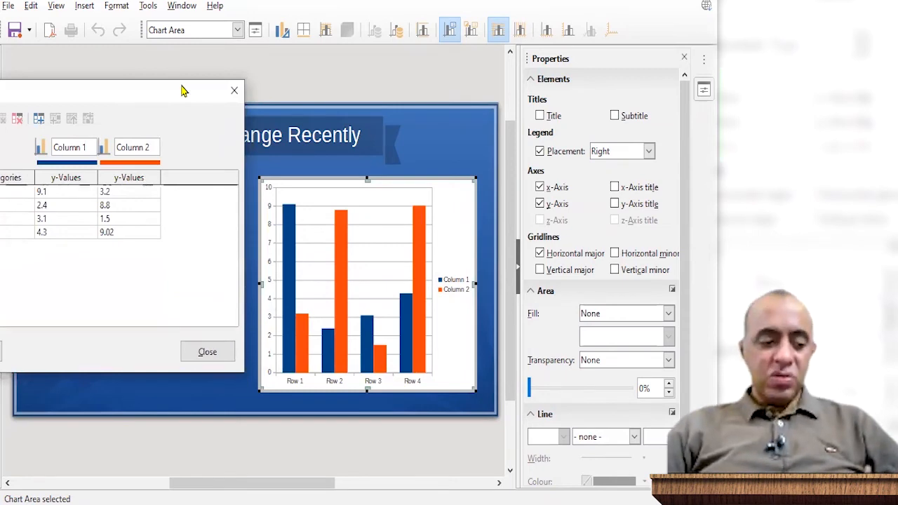
{"action": "left_click_drag", "start_coordinate": [181, 90], "coordinate": [653, 12]}
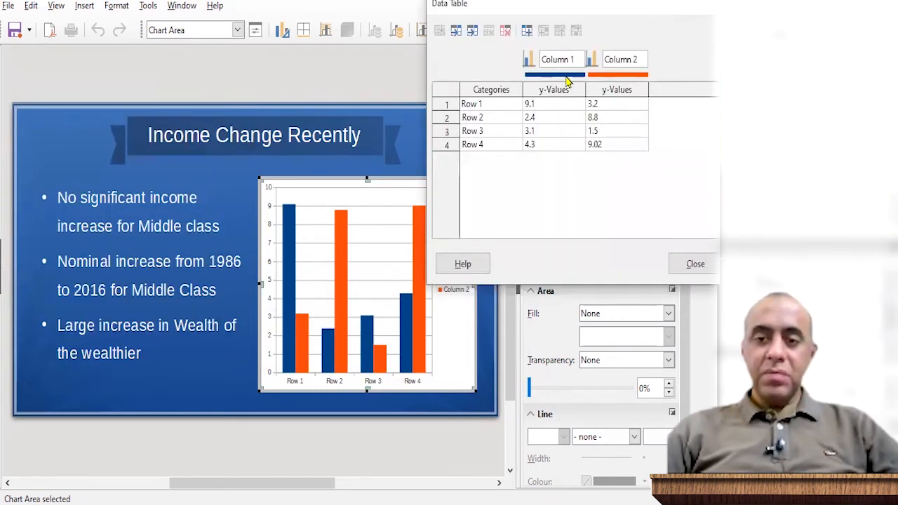
{"action": "left_click_drag", "start_coordinate": [575, 61], "coordinate": [539, 61]}
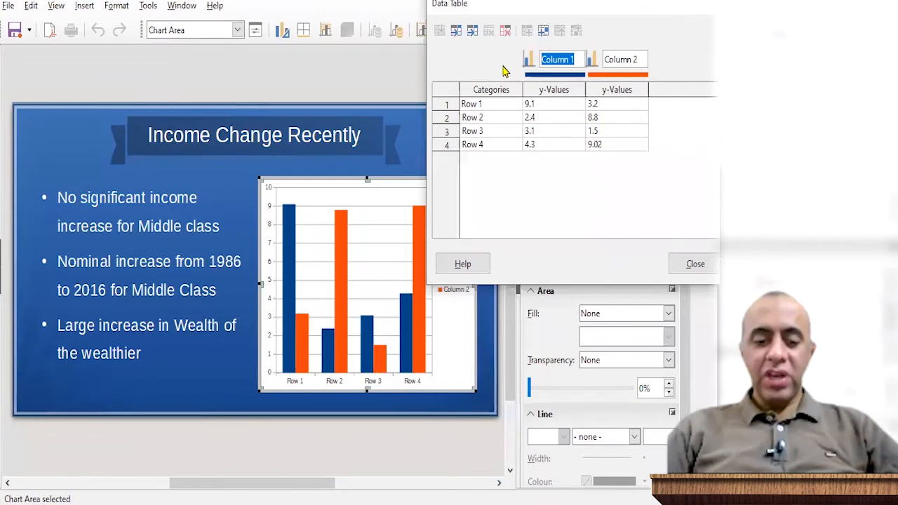
{"action": "type", "text": "Middle Class"}
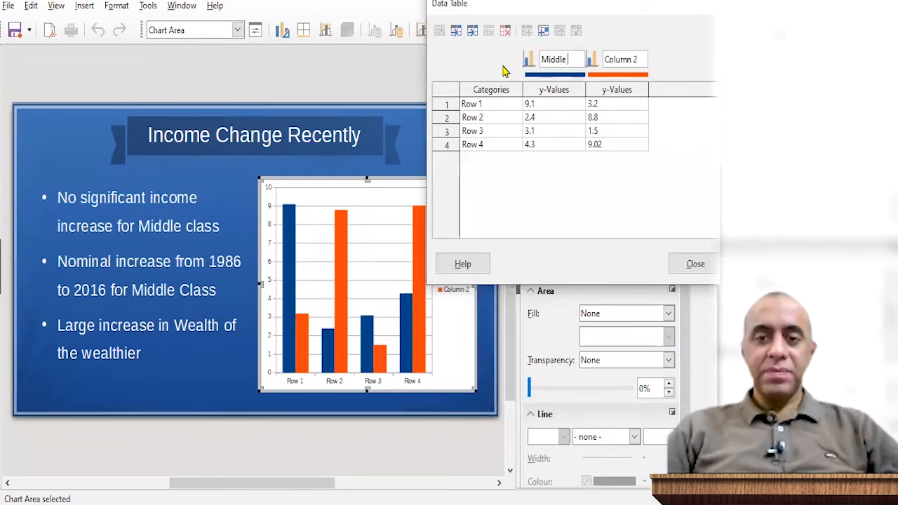
{"action": "left_click", "coordinate": [646, 60]}
{"action": "left_click_drag", "start_coordinate": [645, 61], "coordinate": [528, 64]}
{"action": "type", "text": "Upper Class"}
{"action": "left_click", "coordinate": [537, 205]}
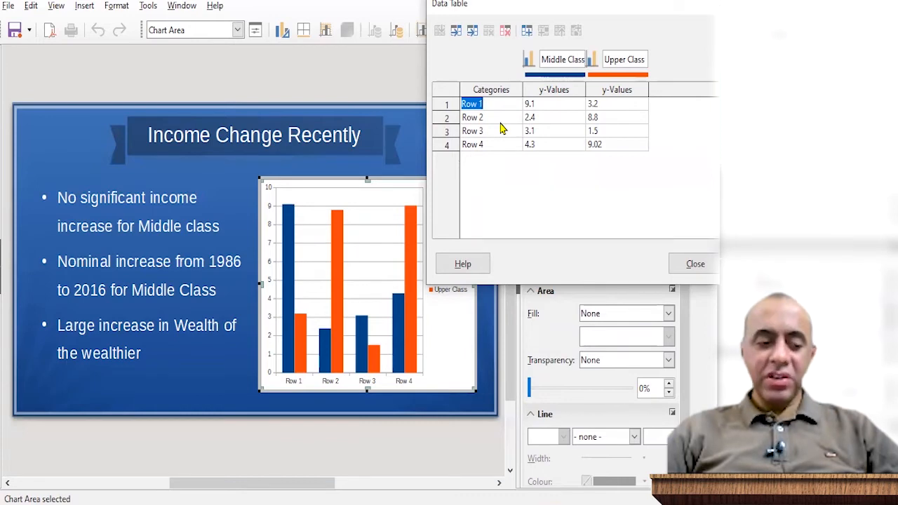
Label the four existing category rows 1986, 1991, 1996 and 2001
{"action": "type", "text": "1986"}
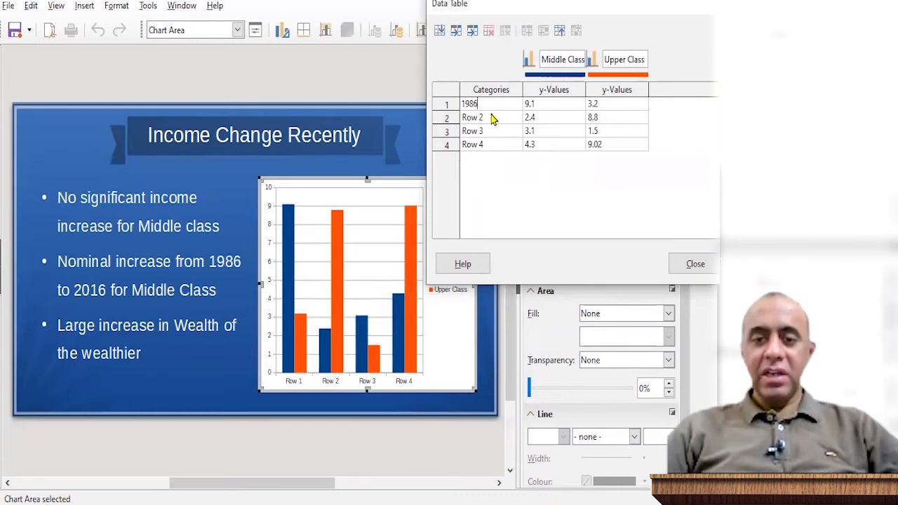
{"action": "left_click", "coordinate": [489, 120]}
{"action": "type", "text": "1"}
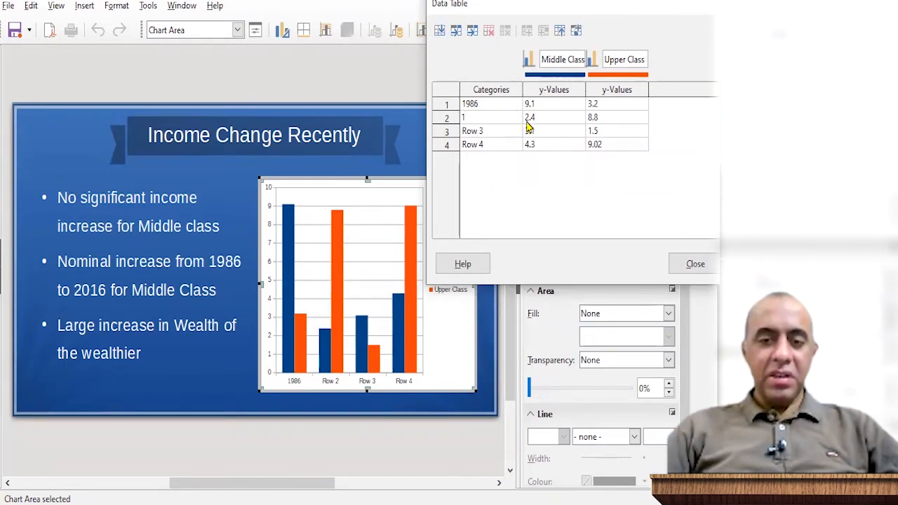
{"action": "type", "text": "991"}
{"action": "left_click", "coordinate": [494, 129]}
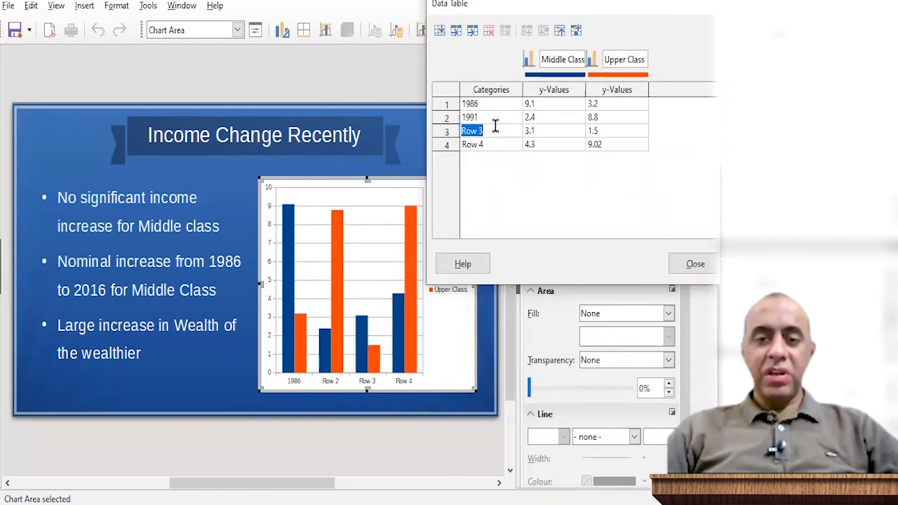
{"action": "type", "text": "1996"}
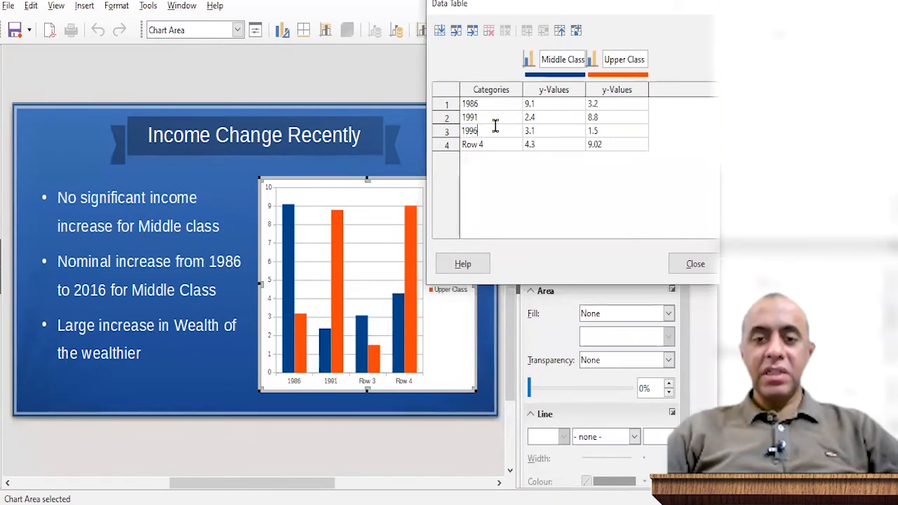
{"action": "left_click", "coordinate": [481, 147]}
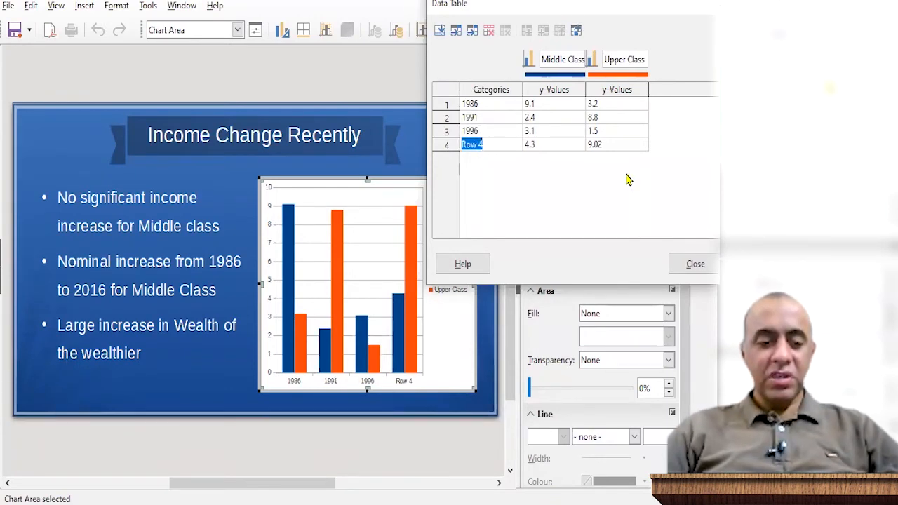
{"action": "type", "text": "2001"}
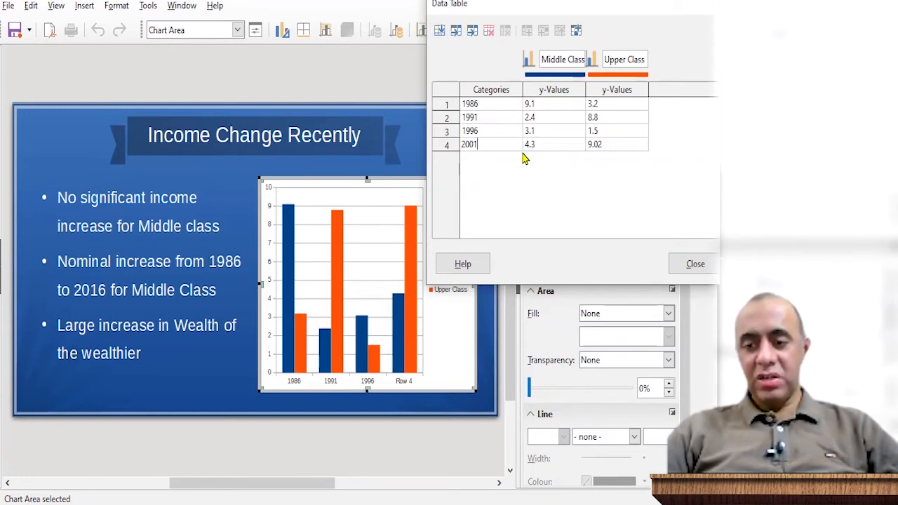
Insert three empty rows below the 2001 row in the chart's data table
{"action": "left_click", "coordinate": [441, 35]}
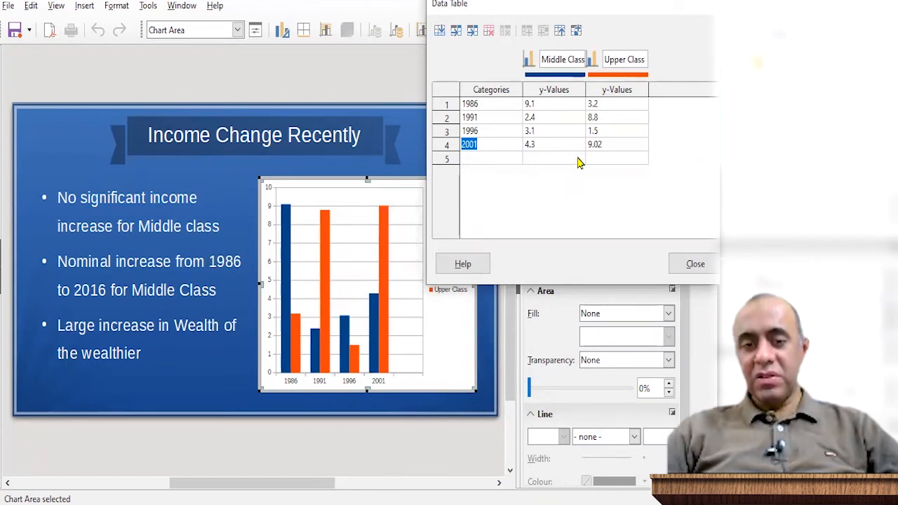
{"action": "left_click", "coordinate": [439, 33]}
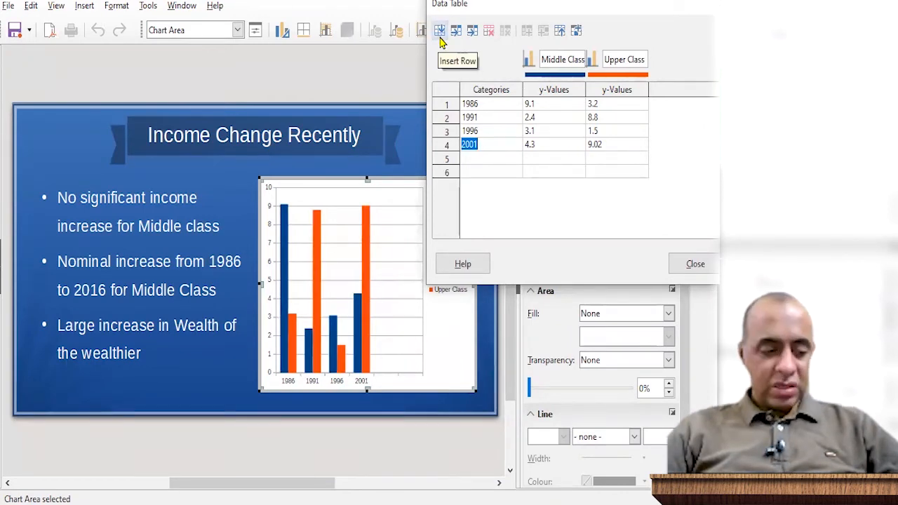
{"action": "left_click", "coordinate": [440, 37]}
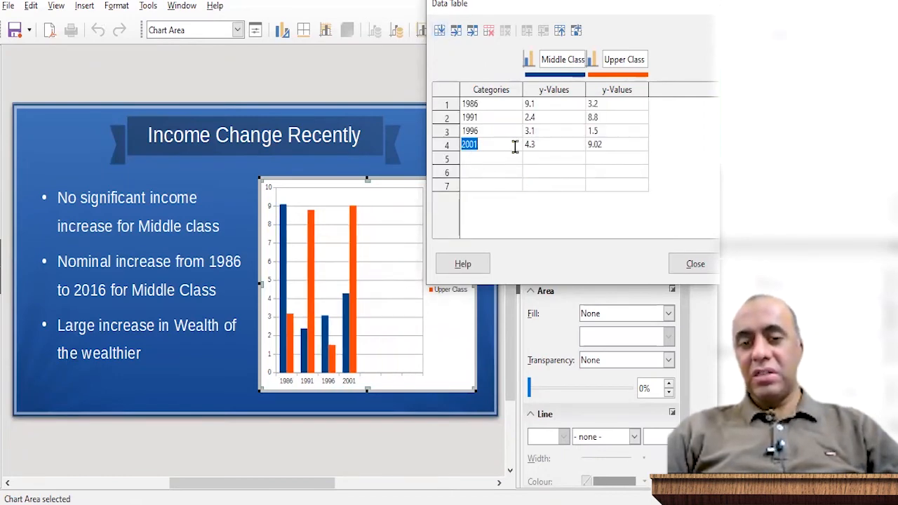
Label the three empty category rows 2006, 2011 and 2016
{"action": "left_click", "coordinate": [490, 154]}
{"action": "type", "text": "2006"}
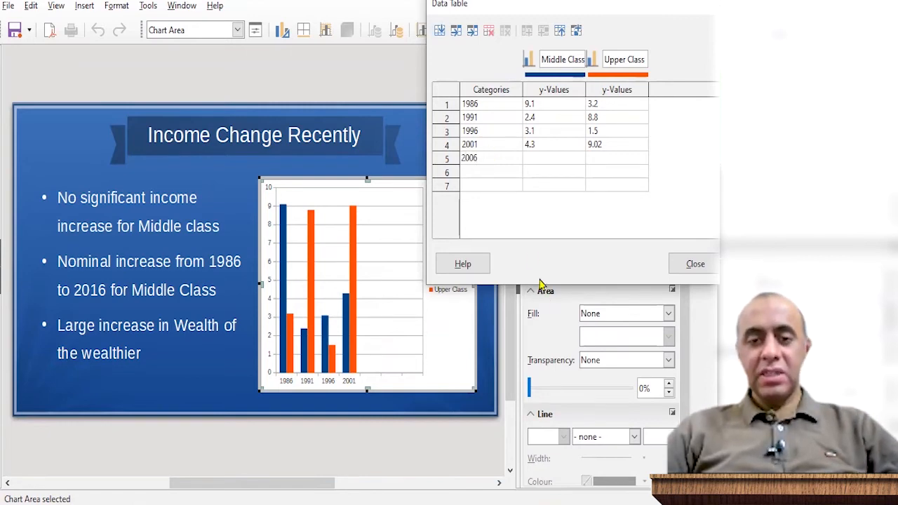
{"action": "left_click", "coordinate": [492, 171]}
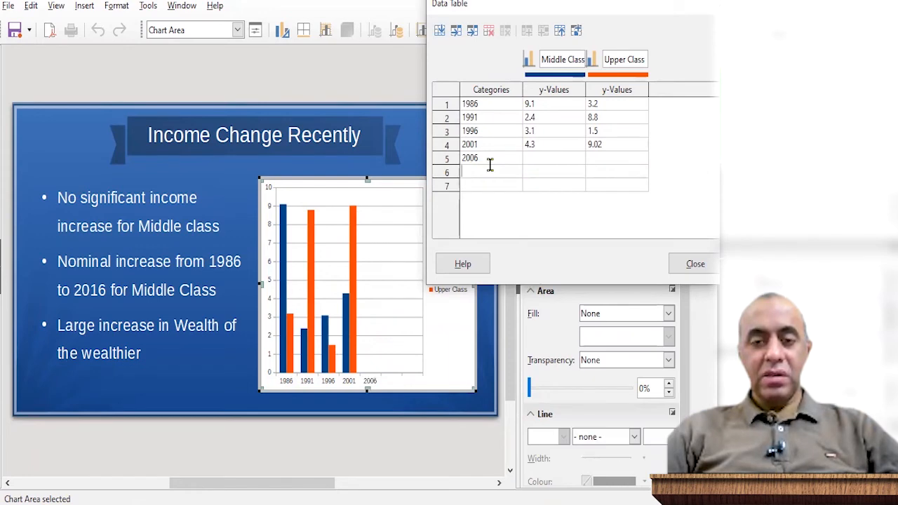
{"action": "left_click", "coordinate": [476, 186]}
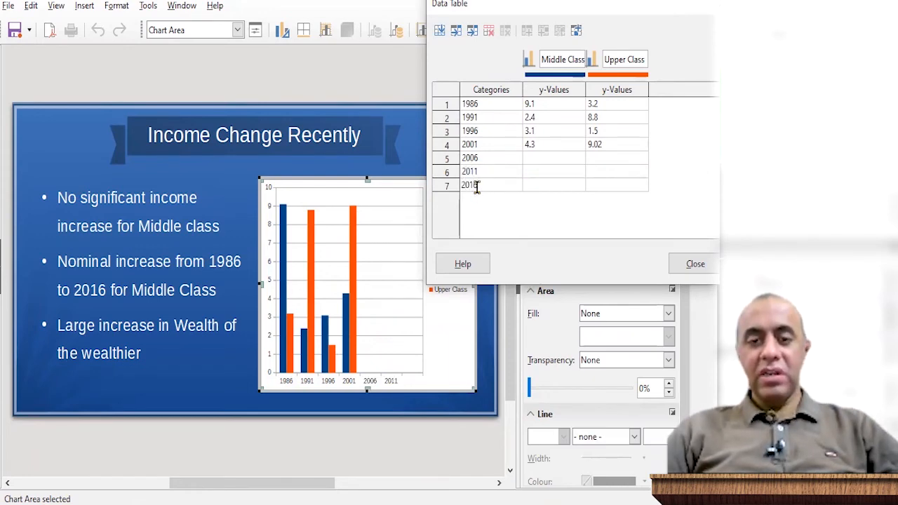
{"action": "type", "text": "2016"}
Set the Middle Class value for 1986 to 100
{"action": "left_click", "coordinate": [530, 103]}
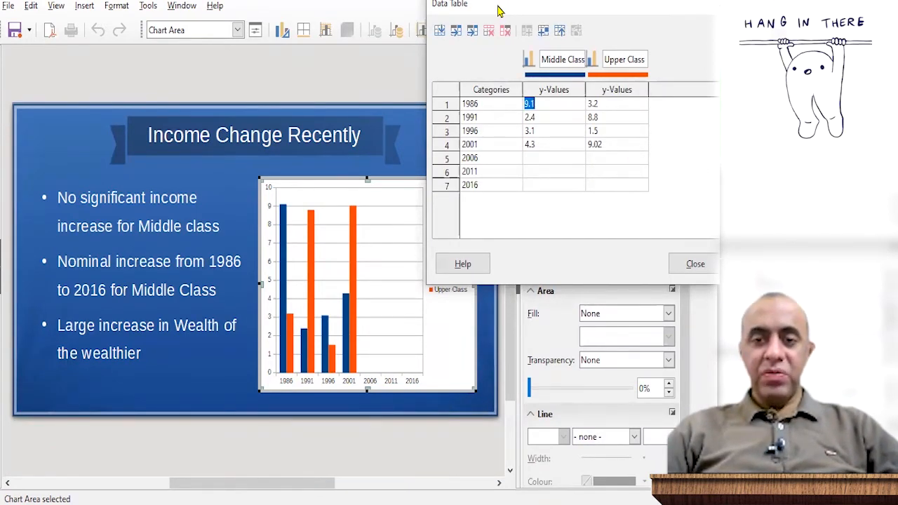
{"action": "left_click_drag", "start_coordinate": [498, 11], "coordinate": [507, 8]}
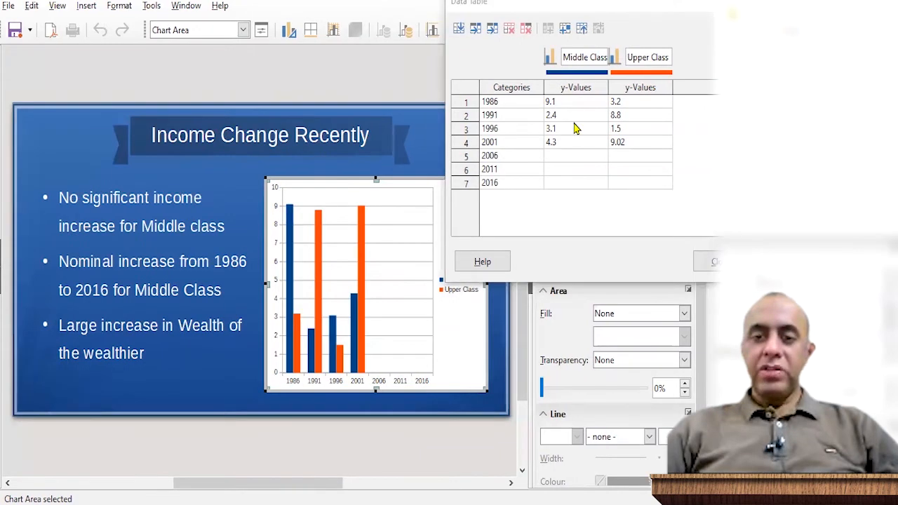
{"action": "left_click", "coordinate": [561, 101]}
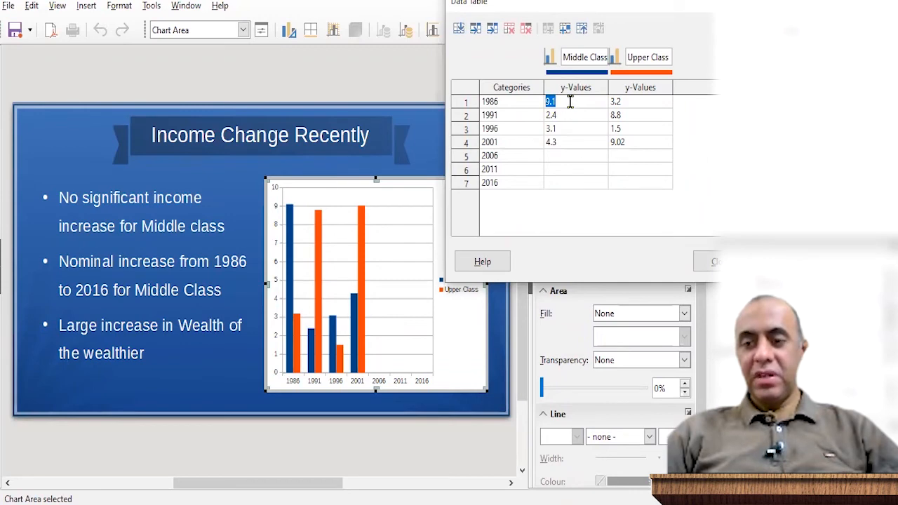
{"action": "type", "text": "1"}
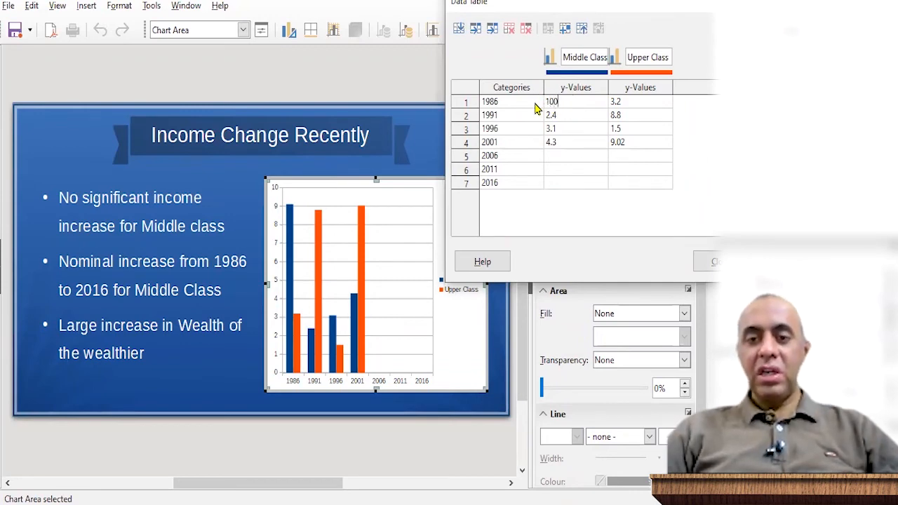
{"action": "type", "text": "00"}
{"action": "key", "text": "Tab"}
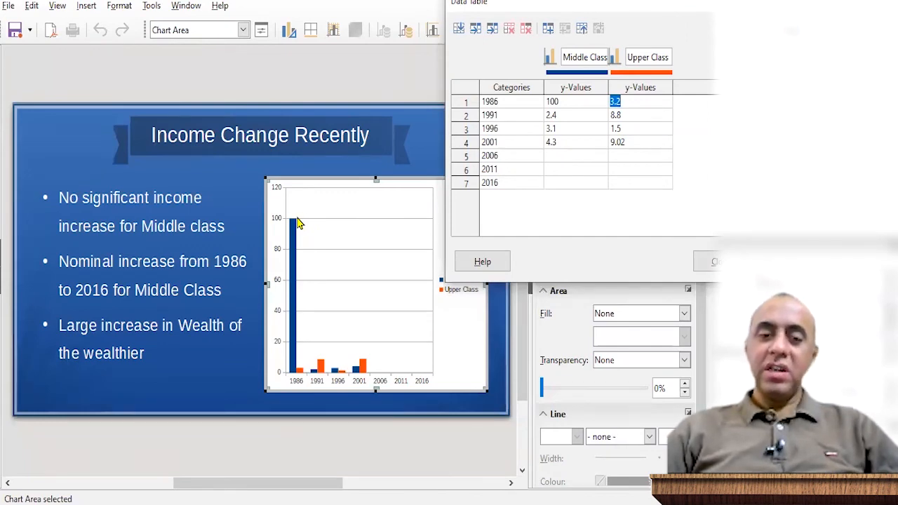
Open the 1986 Middle Class value for editing again
{"action": "left_click", "coordinate": [559, 103]}
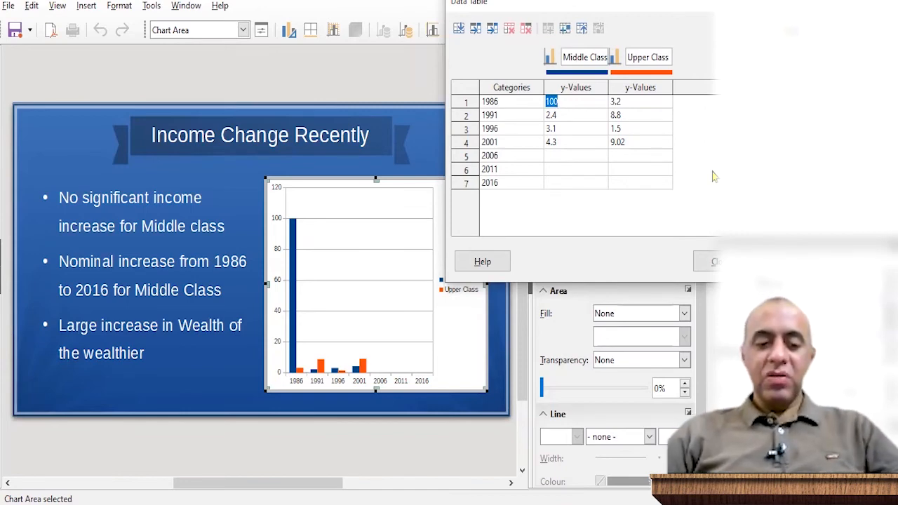
{"action": "key", "text": "Left"}
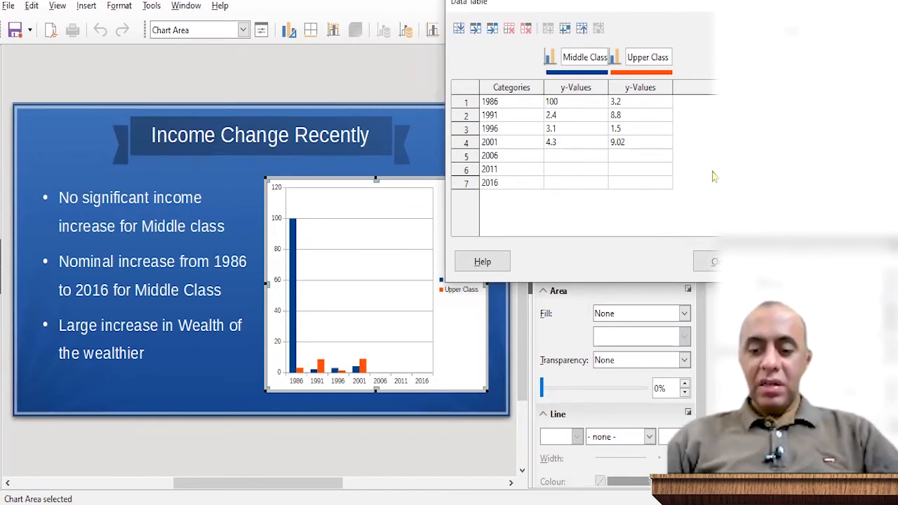